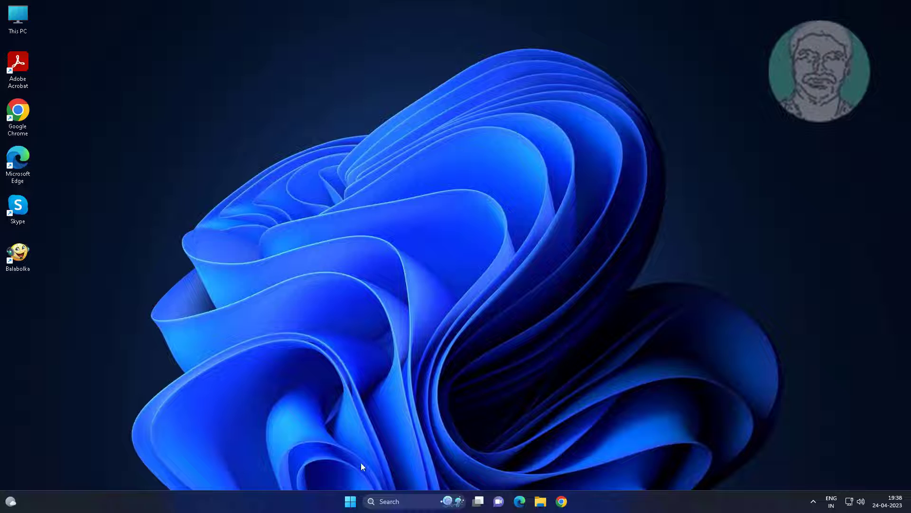
# Step: Open Device Manager from the Start button's Win+X quick link menu
pyautogui.rightClick(349, 502)
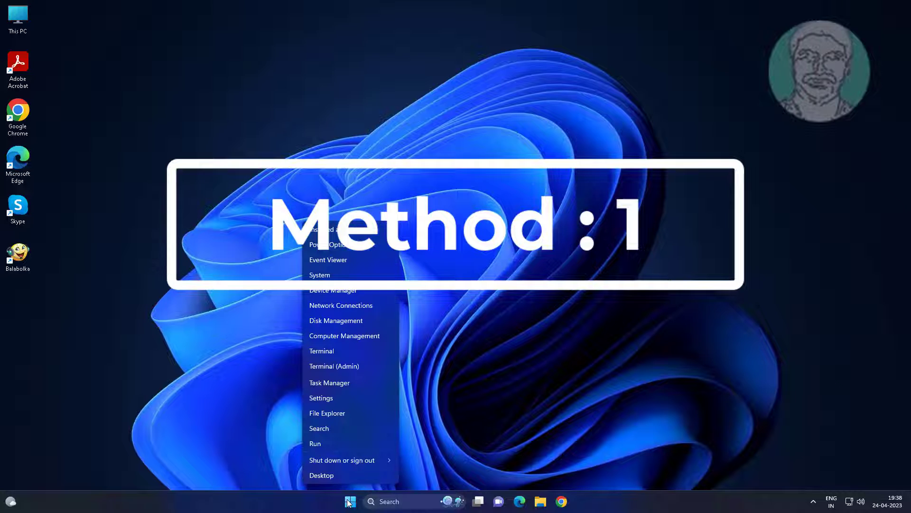
pyautogui.click(345, 293)
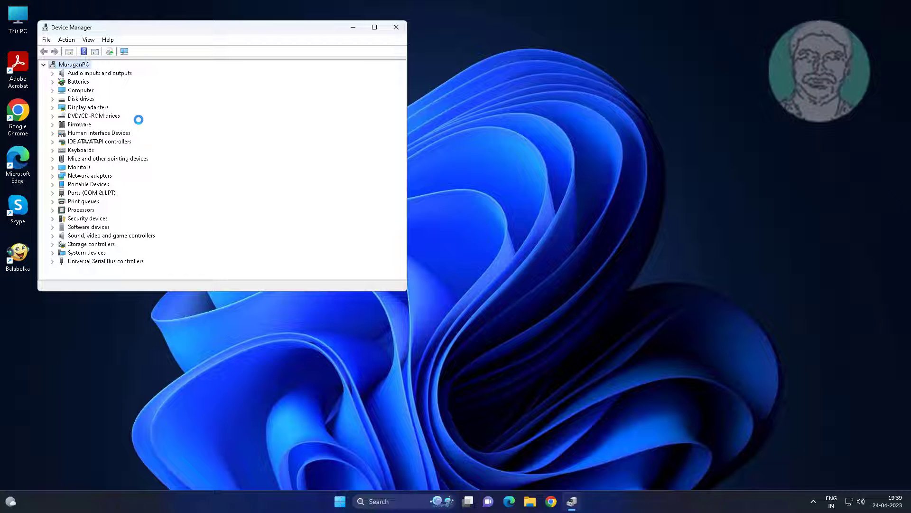
# Step: Run an automatic driver search for the Standard PS/2 Keyboard, then close Device Manager
pyautogui.click(81, 150)
pyautogui.click(52, 150)
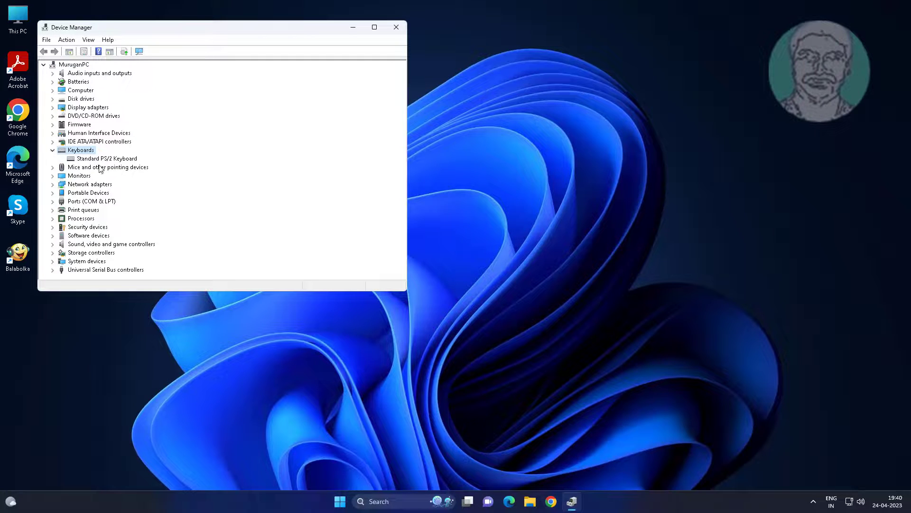
pyautogui.click(127, 159)
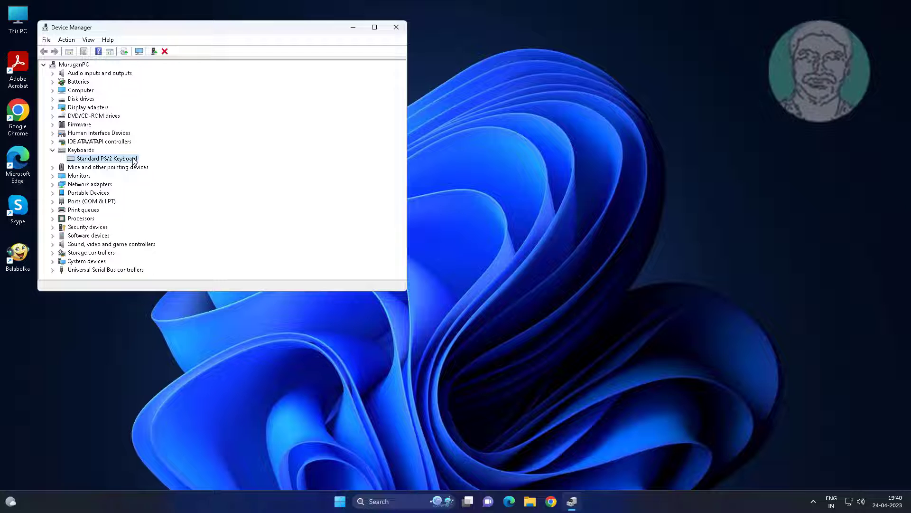
pyautogui.rightClick(133, 160)
pyautogui.click(191, 169)
pyautogui.click(216, 142)
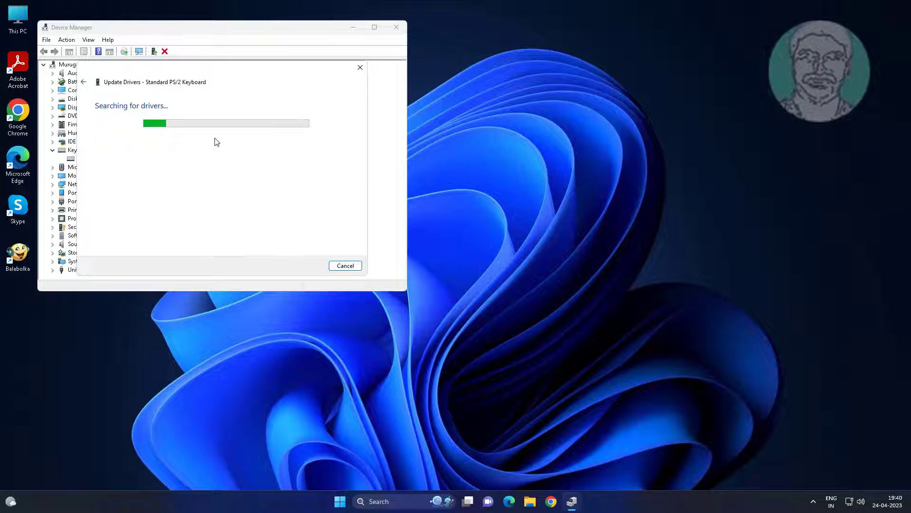
pyautogui.click(344, 268)
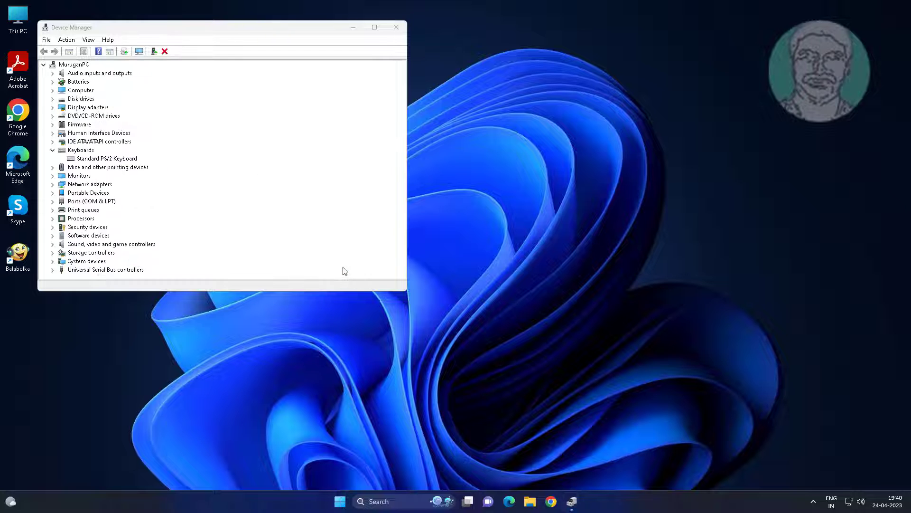
pyautogui.click(397, 27)
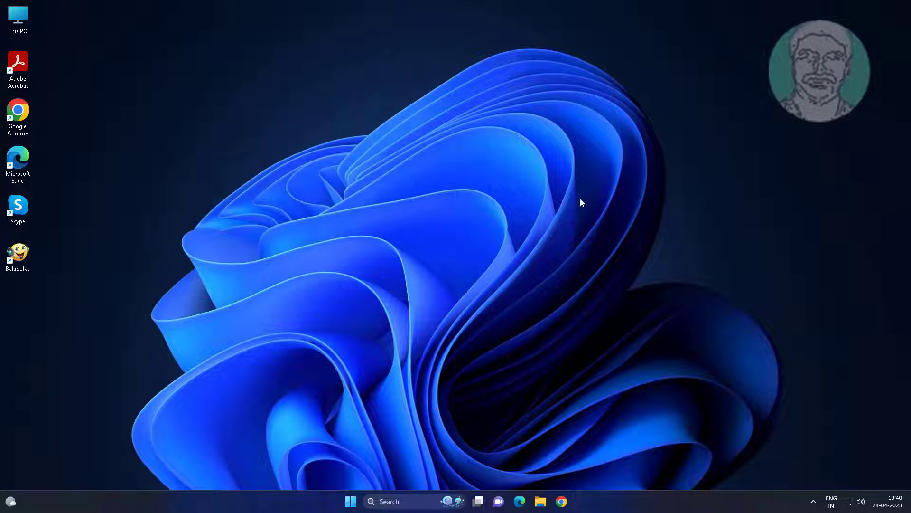
# Step: Reopen Device Manager from the Start button's Win+X menu
pyautogui.rightClick(351, 502)
pyautogui.click(356, 290)
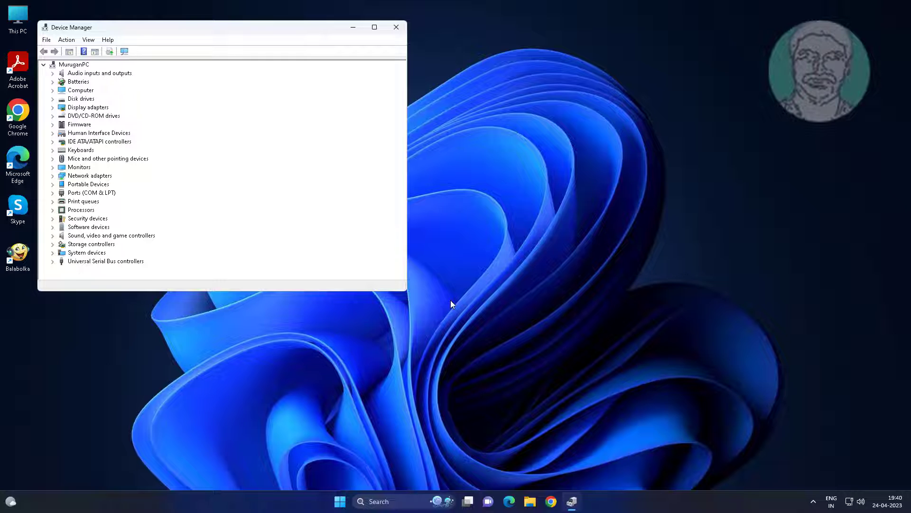
# Step: Expand Universal Serial Bus controllers and uninstall the first Generic USB Hub
pyautogui.click(108, 262)
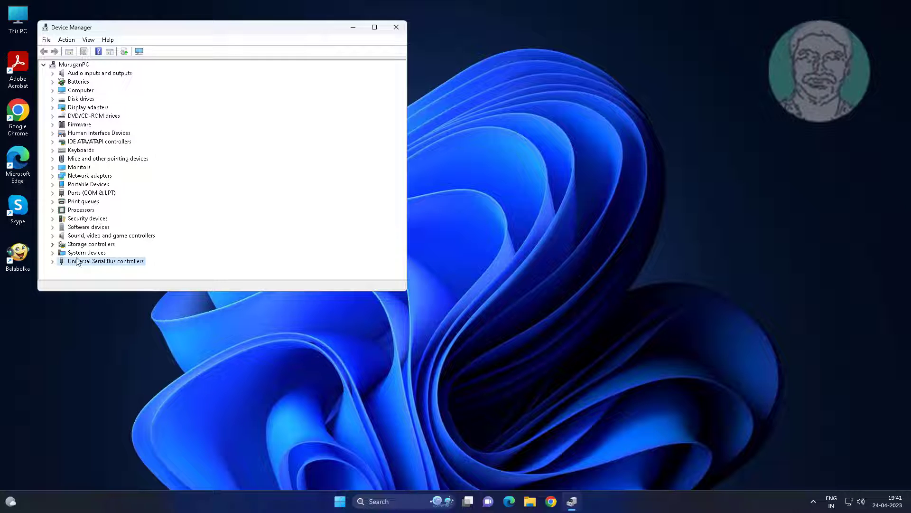
pyautogui.click(52, 262)
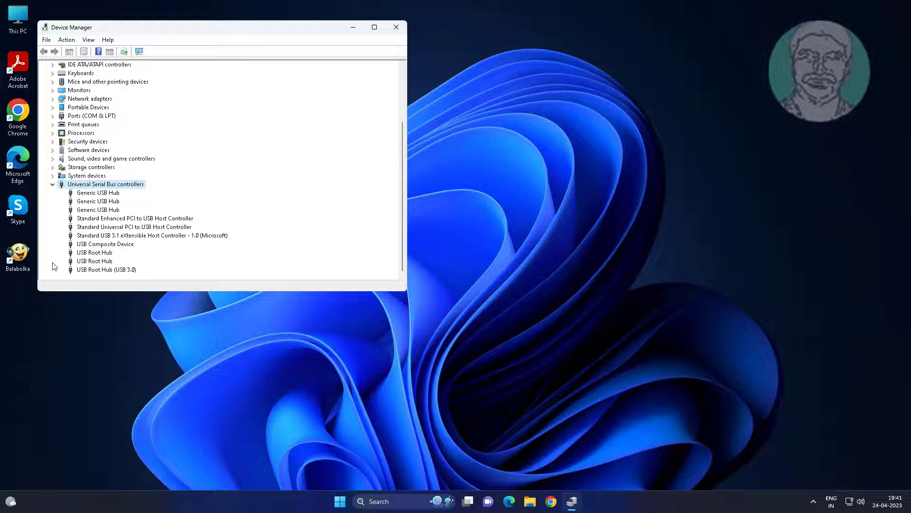
pyautogui.click(115, 193)
pyautogui.rightClick(116, 196)
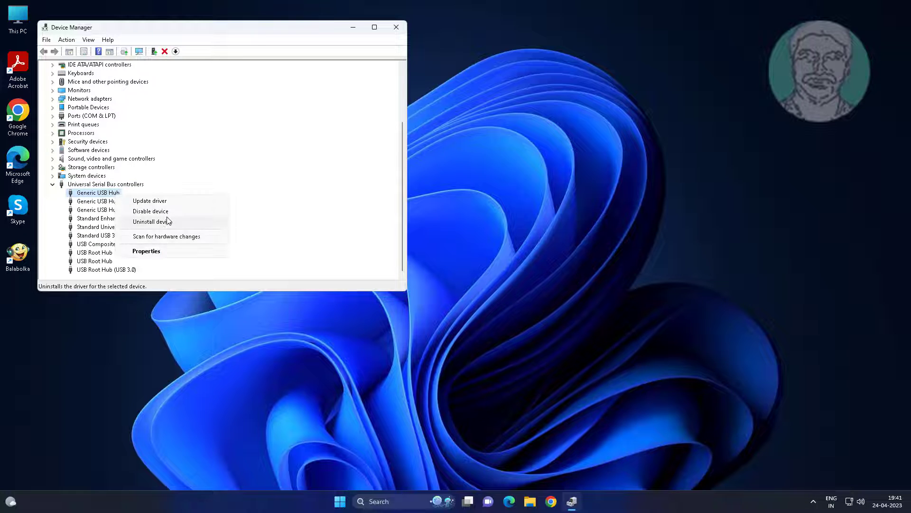
pyautogui.click(167, 220)
pyautogui.click(469, 286)
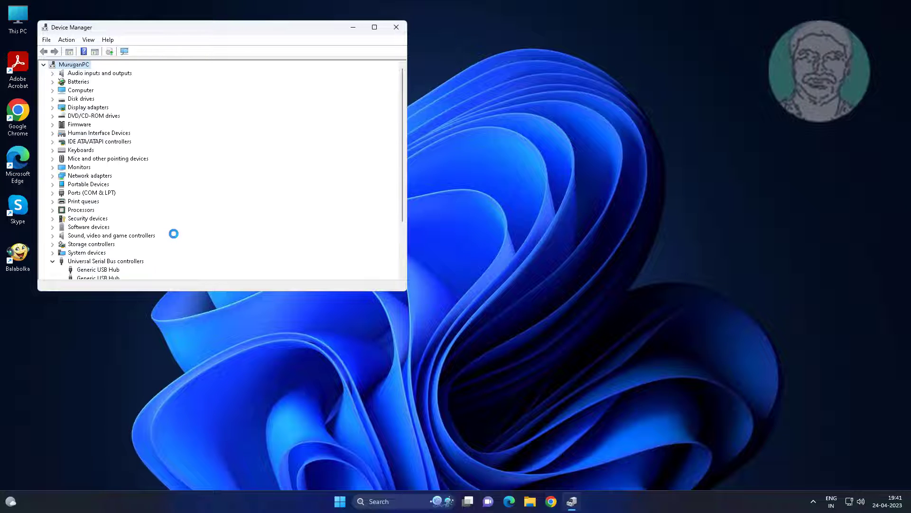
# Step: Uninstall the second and third Generic USB Hubs
pyautogui.scroll(-3, 137, 261)
pyautogui.click(110, 202)
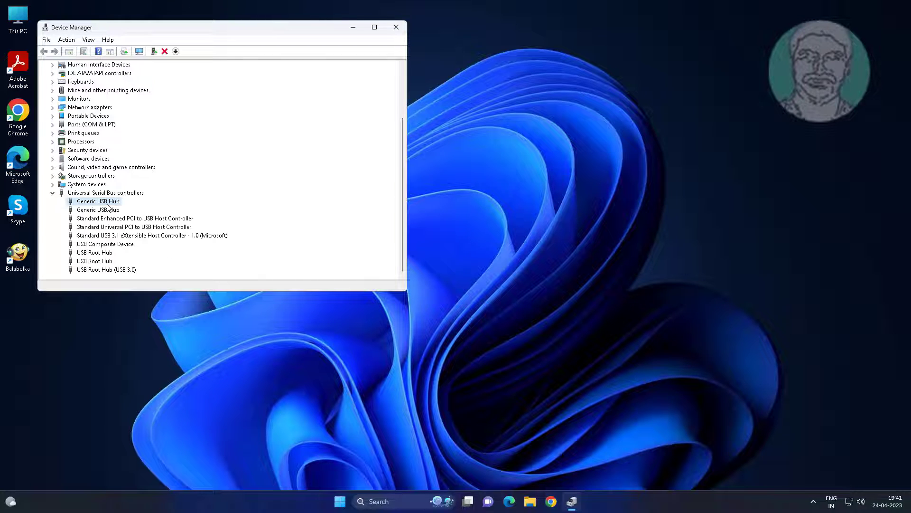
pyautogui.rightClick(117, 202)
pyautogui.click(153, 228)
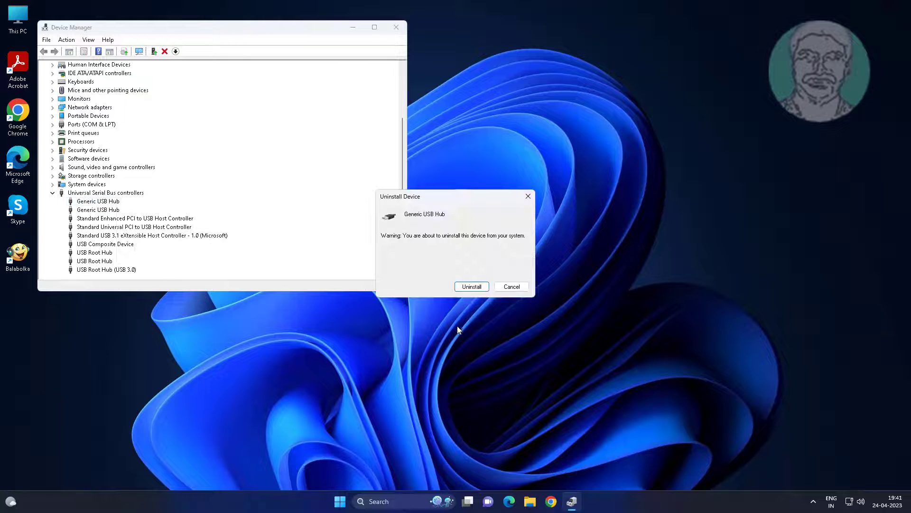
pyautogui.click(471, 287)
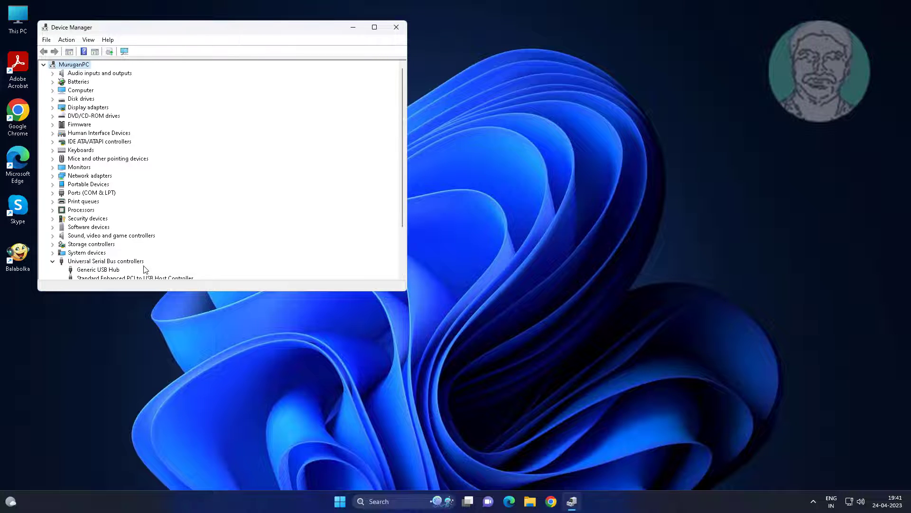
pyautogui.click(103, 211)
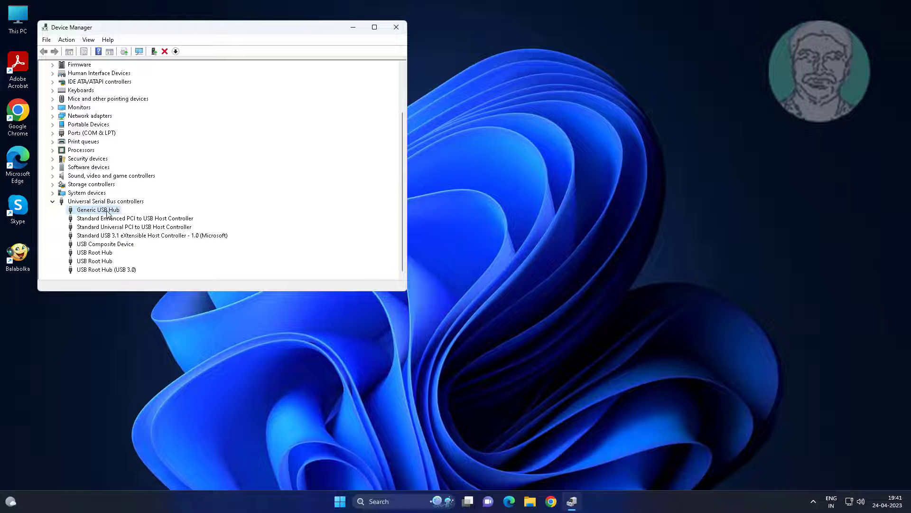
pyautogui.rightClick(107, 212)
pyautogui.click(143, 238)
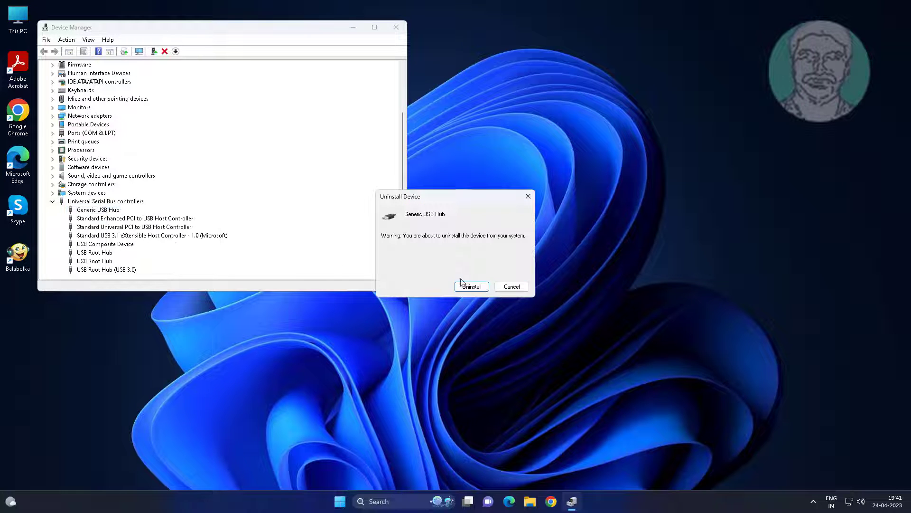
pyautogui.click(467, 286)
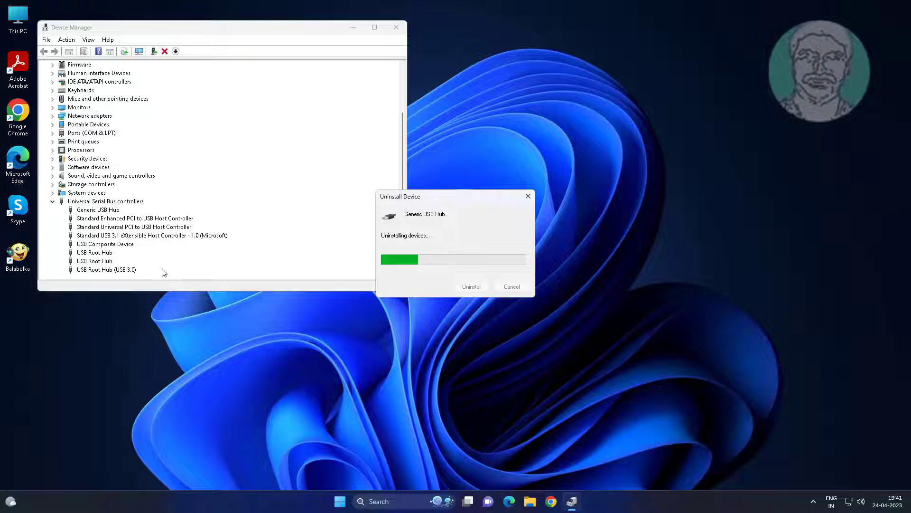
# Step: Uninstall the USB 3.1 eXtensible Host Controller
pyautogui.click(155, 236)
pyautogui.rightClick(156, 236)
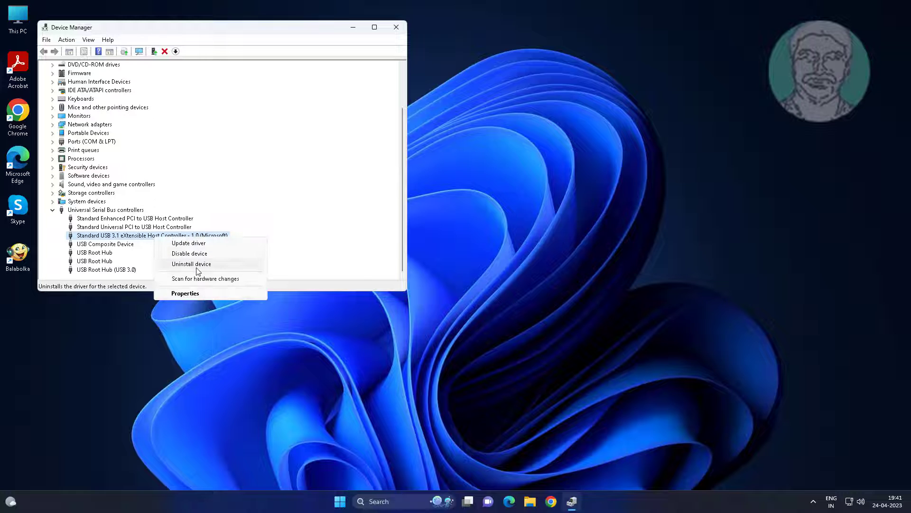
pyautogui.click(194, 265)
pyautogui.click(471, 287)
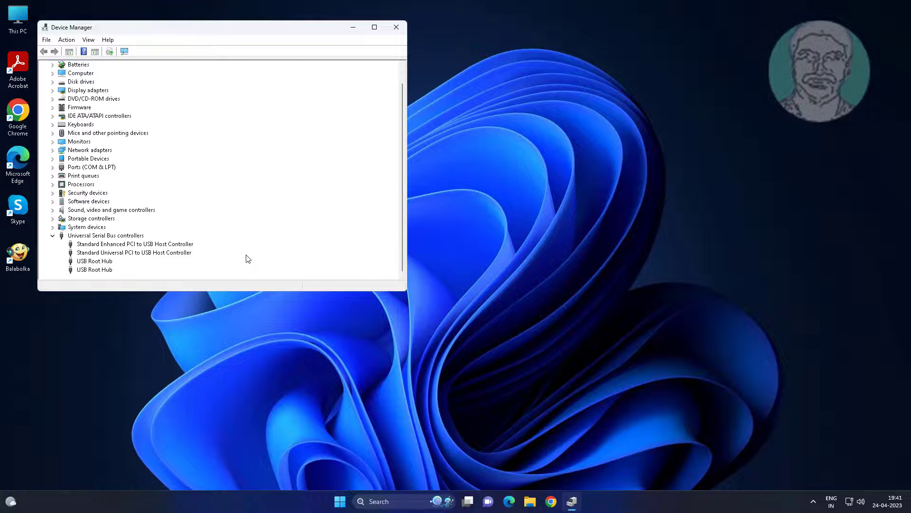
# Step: Uninstall both USB Root Hubs
pyautogui.click(100, 262)
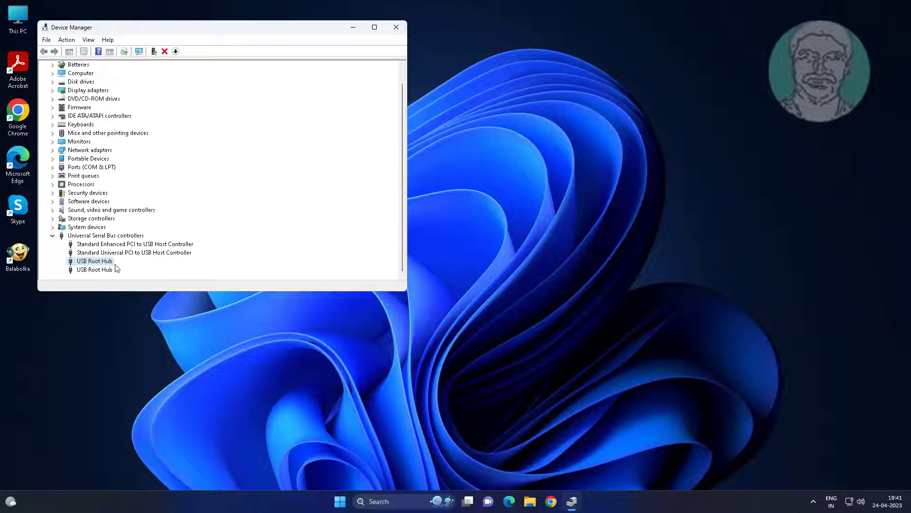
pyautogui.rightClick(109, 263)
pyautogui.click(147, 290)
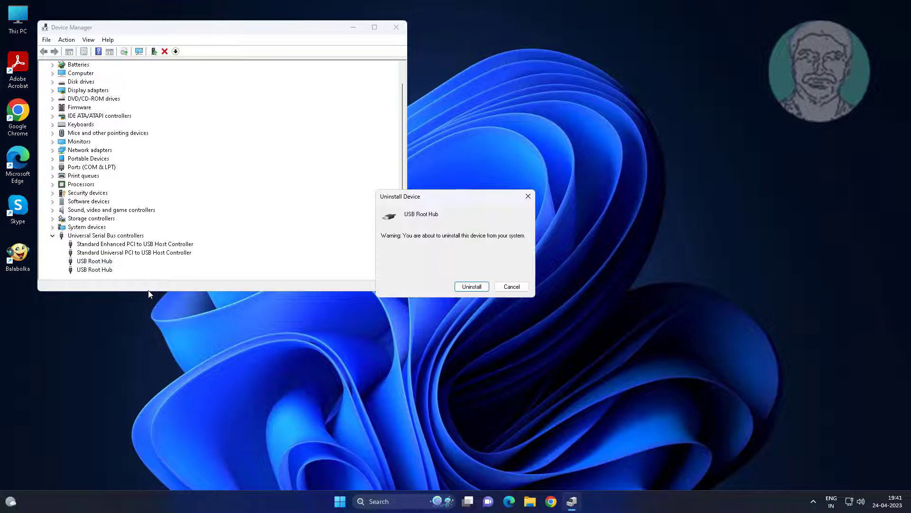
pyautogui.click(470, 288)
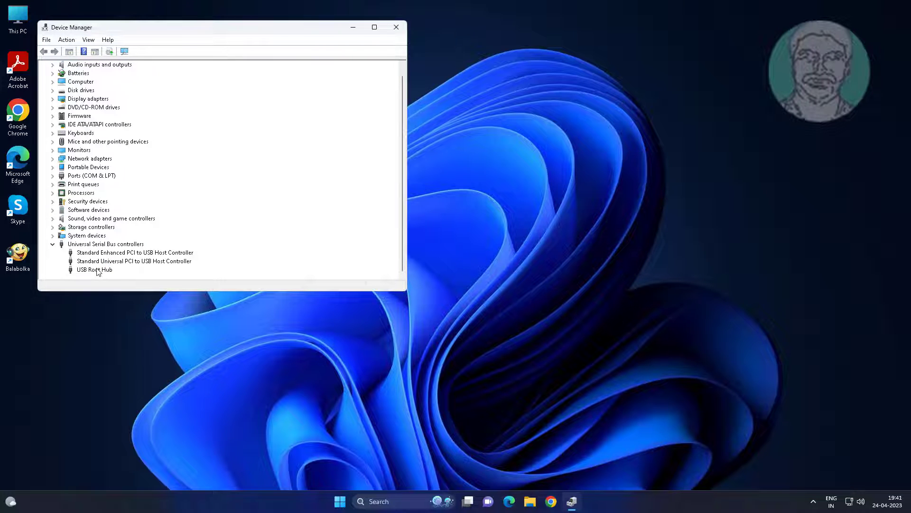
pyautogui.click(102, 270)
pyautogui.rightClick(107, 272)
pyautogui.click(148, 298)
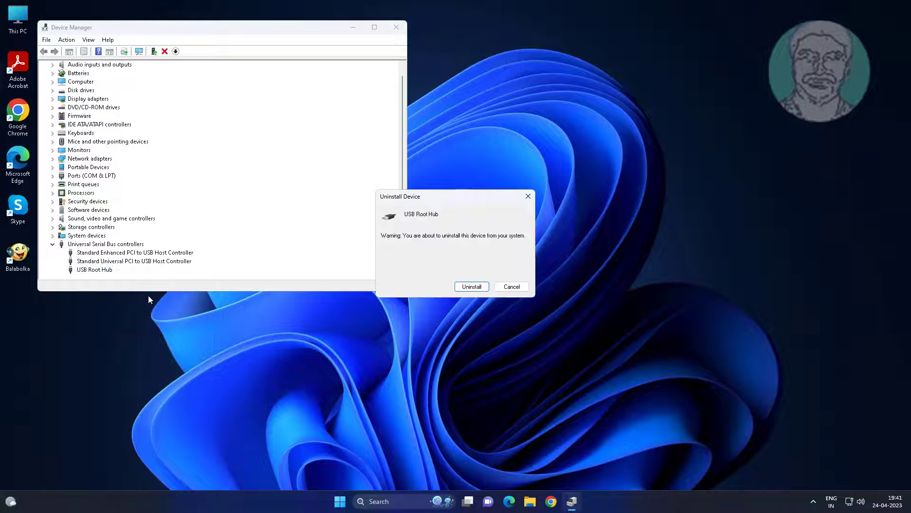
pyautogui.click(480, 290)
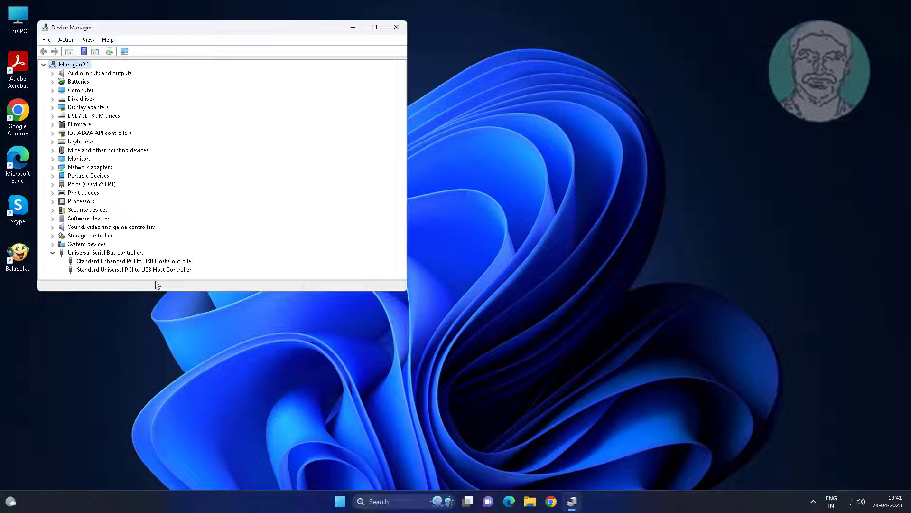
# Step: Uninstall the Standard Enhanced and Universal PCI to USB host controllers, then close Device Manager
pyautogui.rightClick(141, 262)
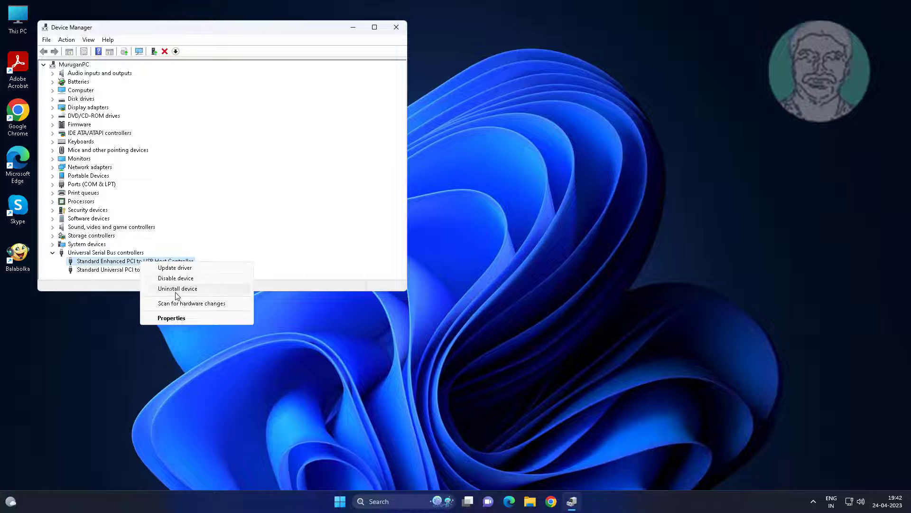
pyautogui.click(178, 288)
pyautogui.click(473, 286)
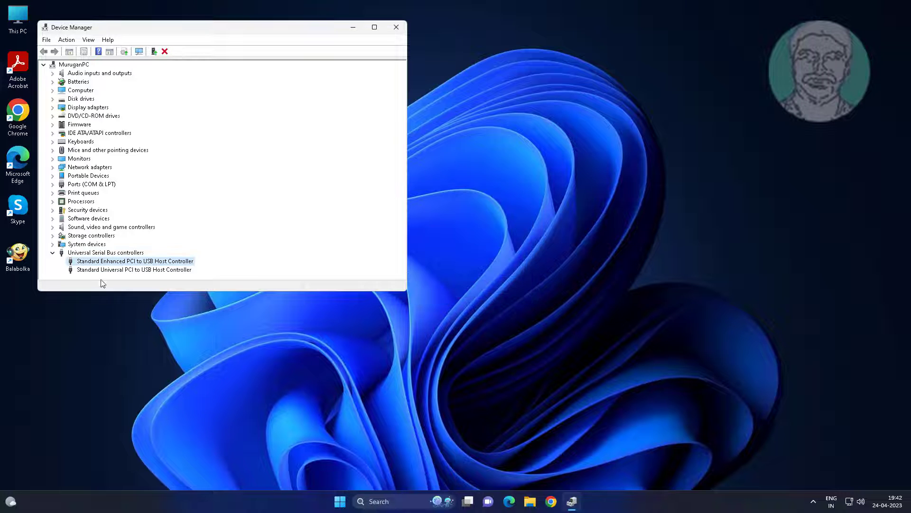
pyautogui.click(124, 262)
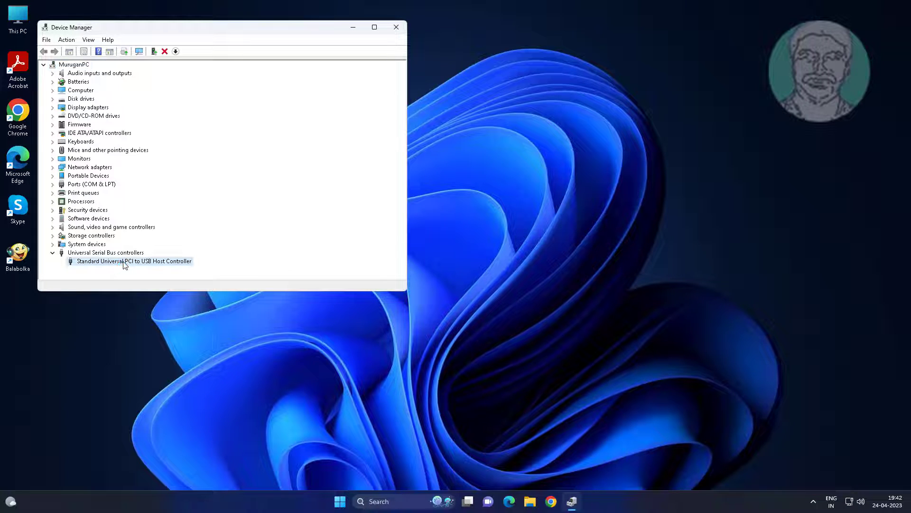
pyautogui.rightClick(124, 263)
pyautogui.click(178, 289)
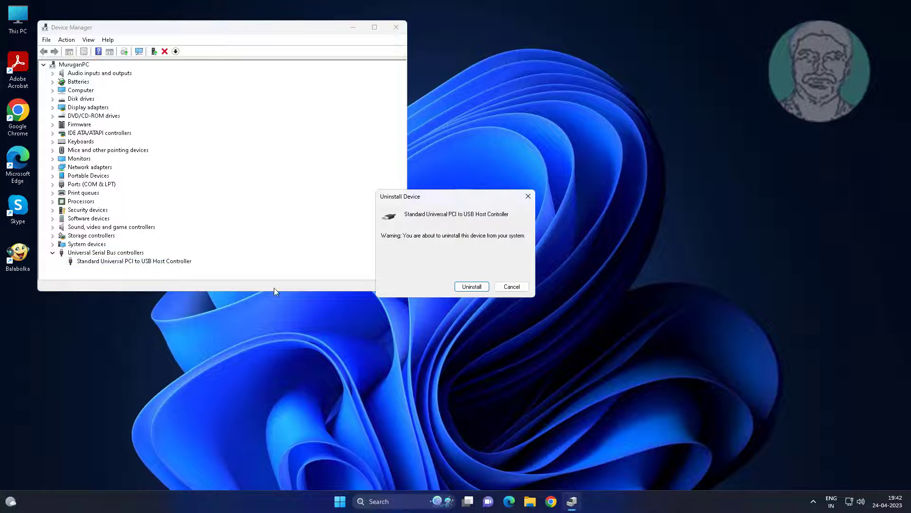
pyautogui.click(476, 286)
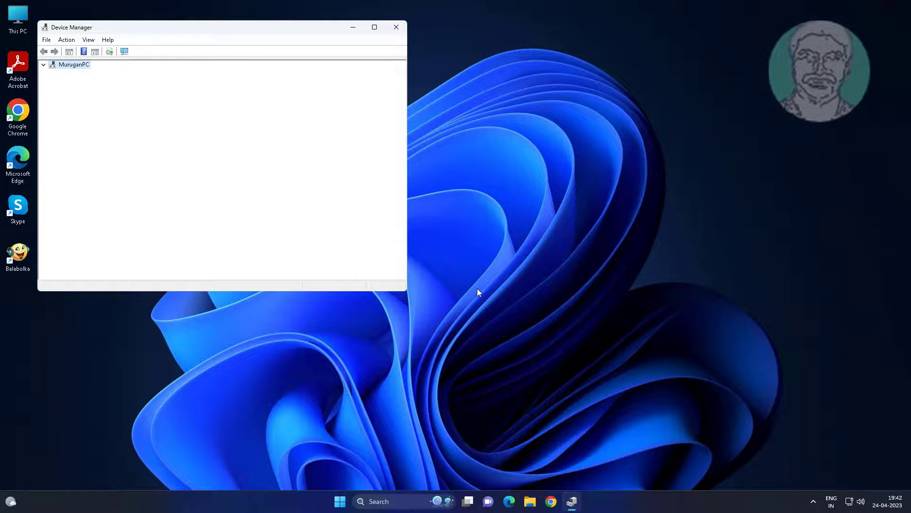
pyautogui.click(396, 27)
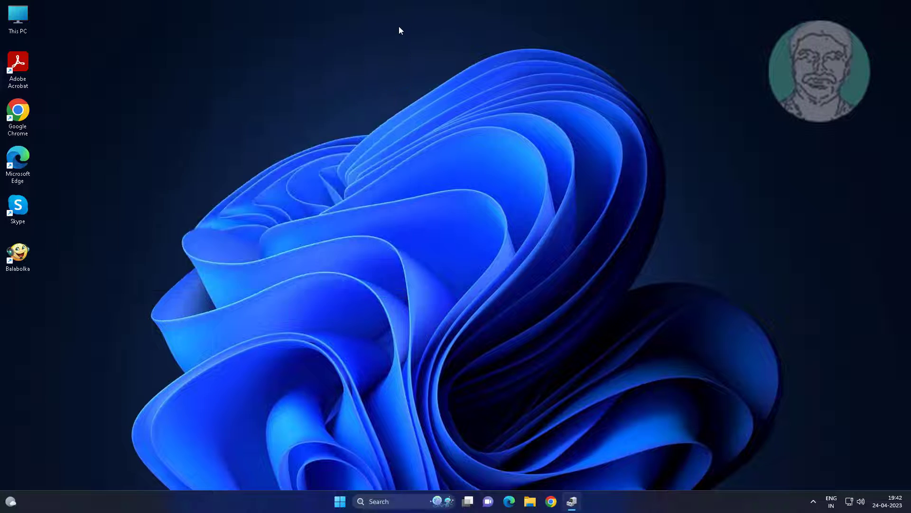
# Step: Restart the PC from the Start menu's power options
pyautogui.click(352, 500)
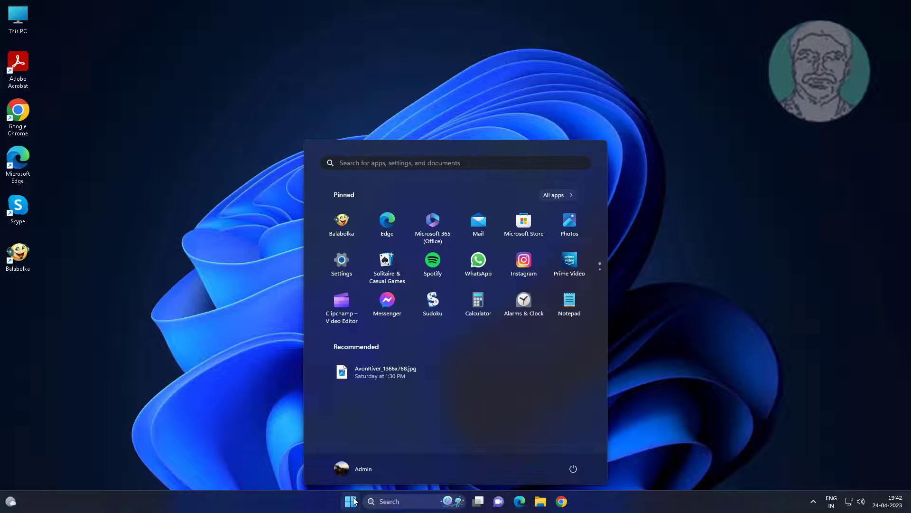
pyautogui.click(573, 469)
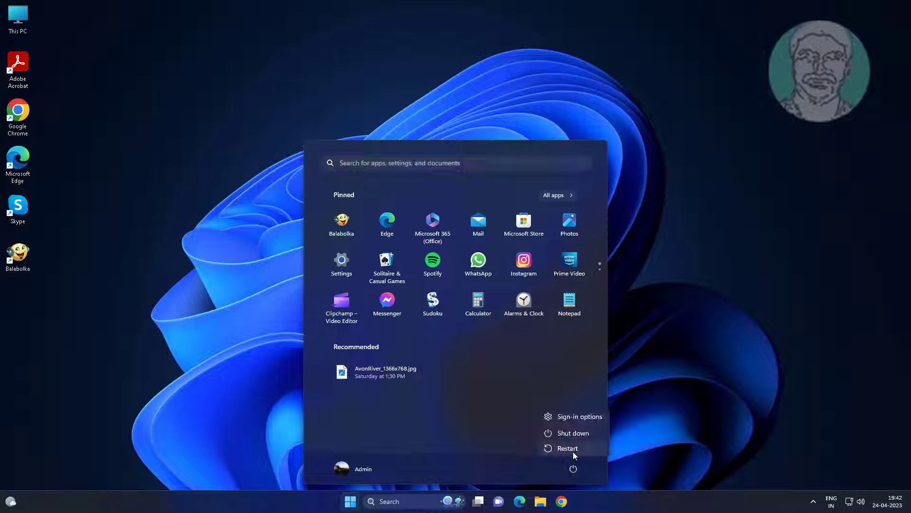
pyautogui.click(574, 451)
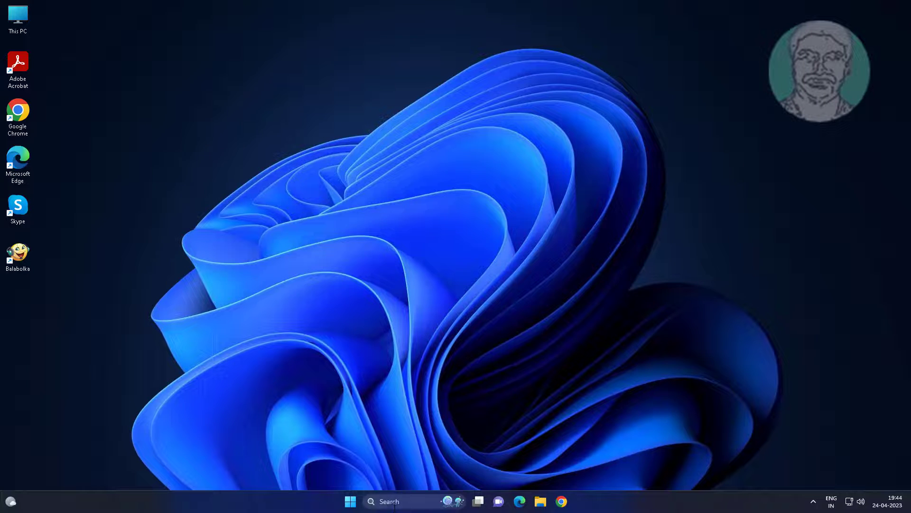
# Step: Search for cmd and launch Command Prompt as administrator, approving the UAC prompt
pyautogui.click(394, 504)
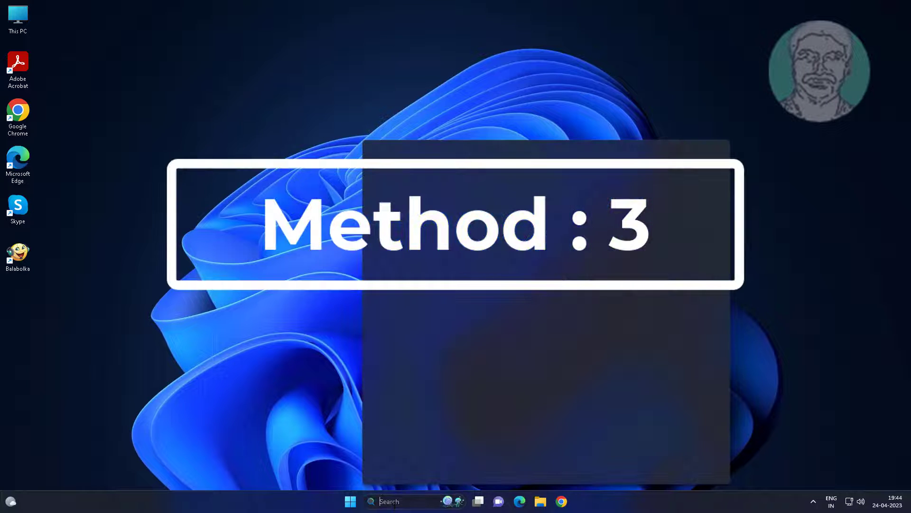
pyautogui.write('cmd')
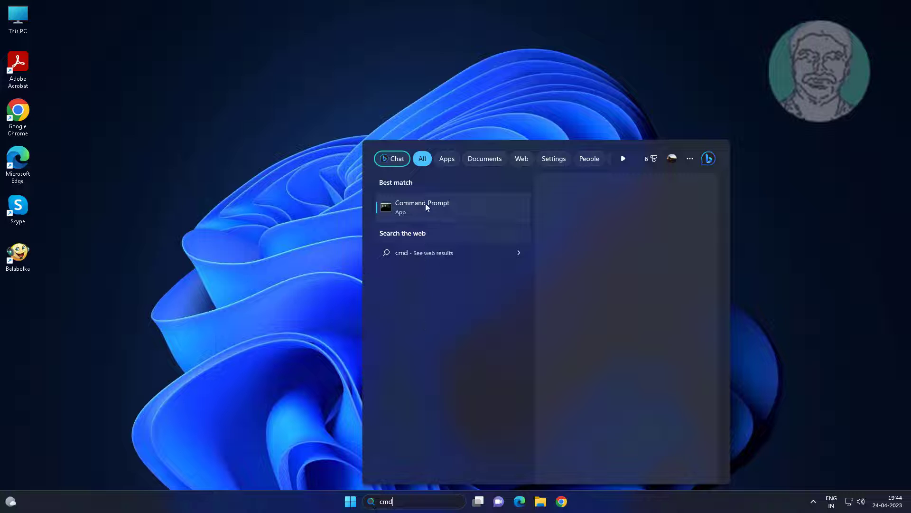
pyautogui.rightClick(463, 206)
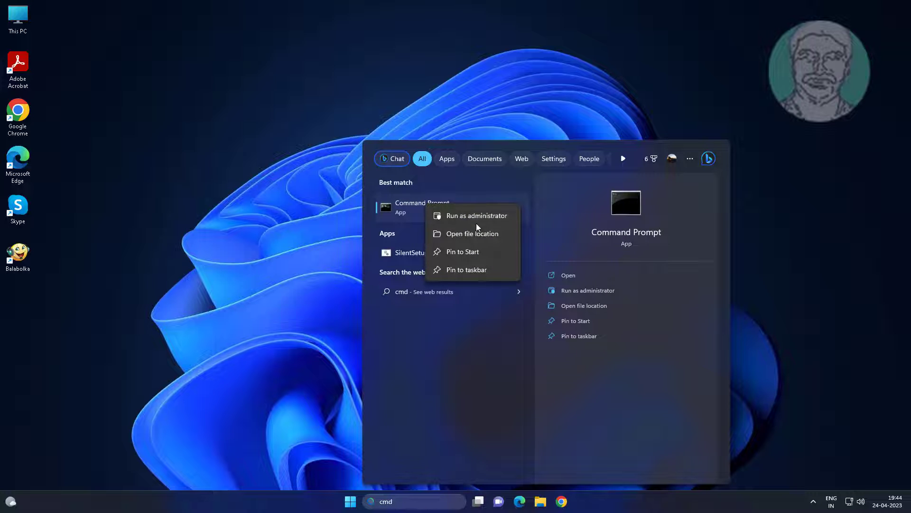
pyautogui.click(474, 215)
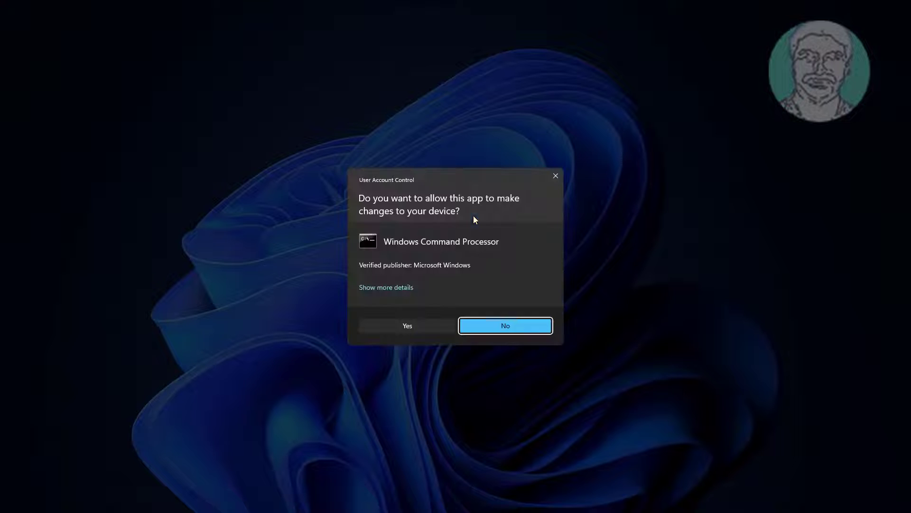
pyautogui.click(428, 326)
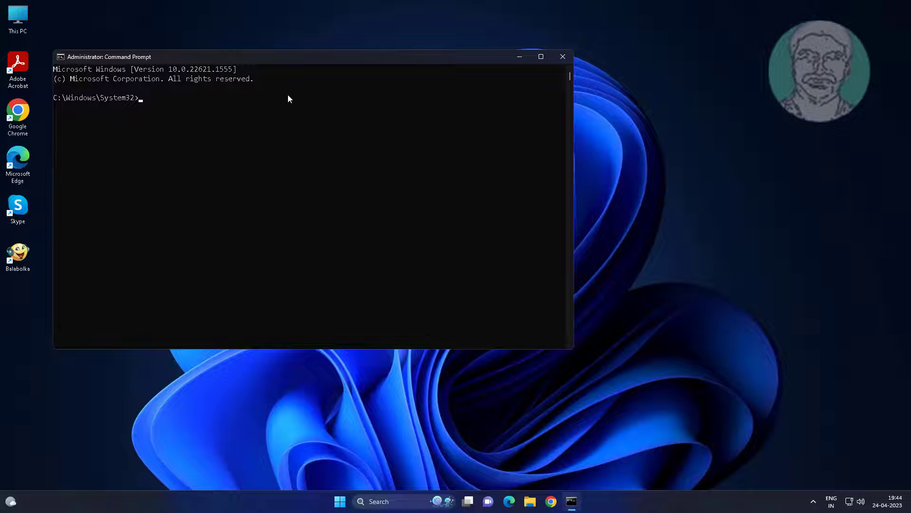
# Step: Unregister wudfsvc.dll with 'regsvr32 /u wudfsvc.dll'
pyautogui.moveTo(262, 57); pyautogui.dragTo(413, 77)
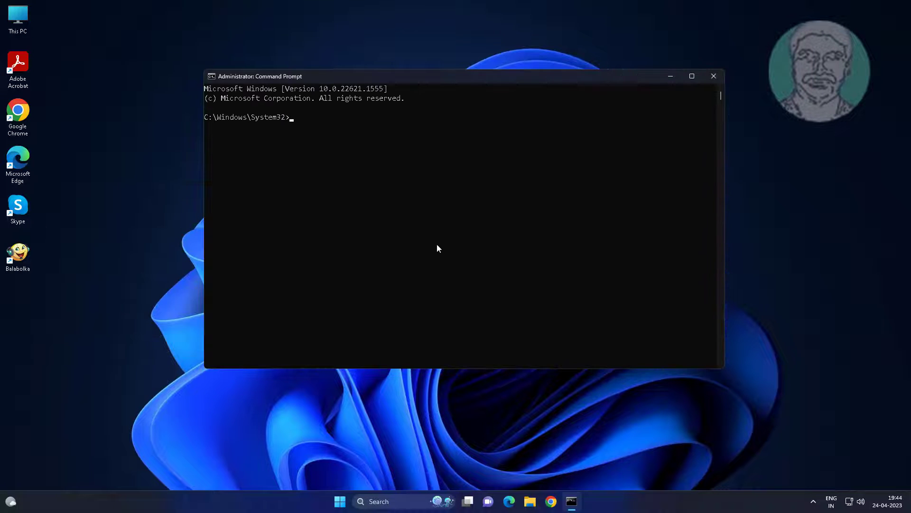
pyautogui.write('regsvr32 /u wudfsvc.dll')
pyautogui.press('Return')
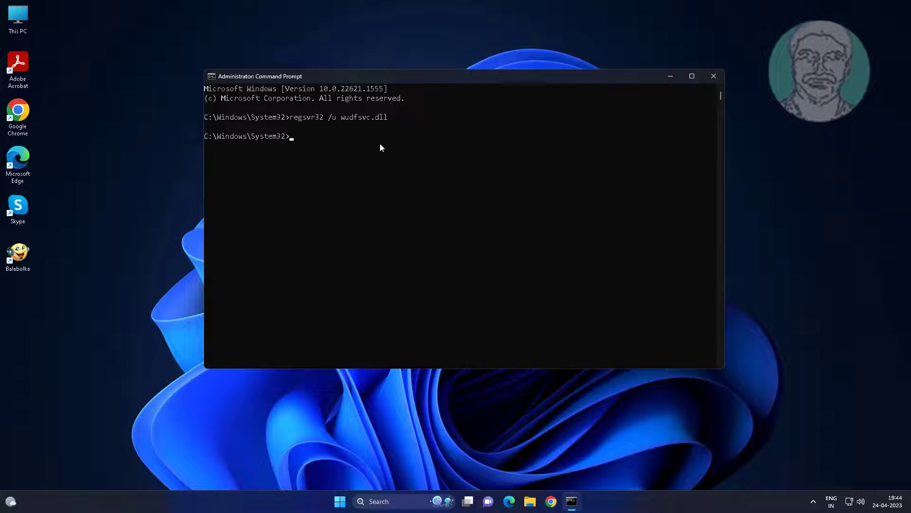
# Step: Re-register it with 'regsvr32 /i wudfsvc.dll', dismiss the result, and exit Command Prompt
pyautogui.write('regsvr32 /i wudfsvc.dll')
pyautogui.press('Return')
pyautogui.click(476, 192)
pyautogui.write('ex')
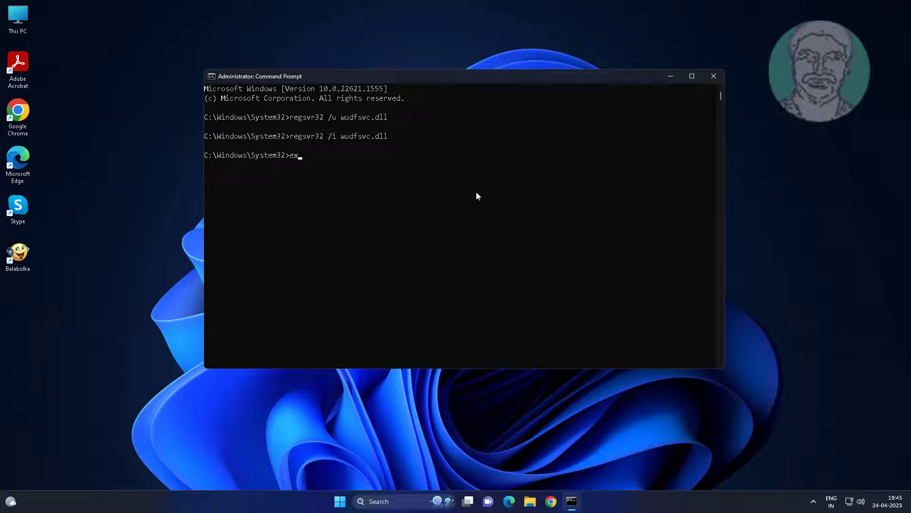
pyautogui.write('it')
pyautogui.press('Return')
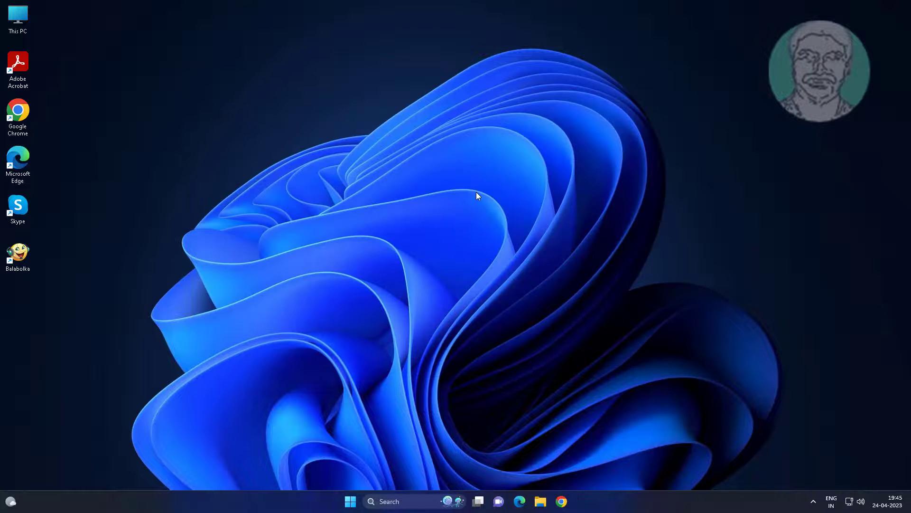
# Step: Restart the PC again from the Start menu's power options
pyautogui.click(351, 501)
pyautogui.click(574, 469)
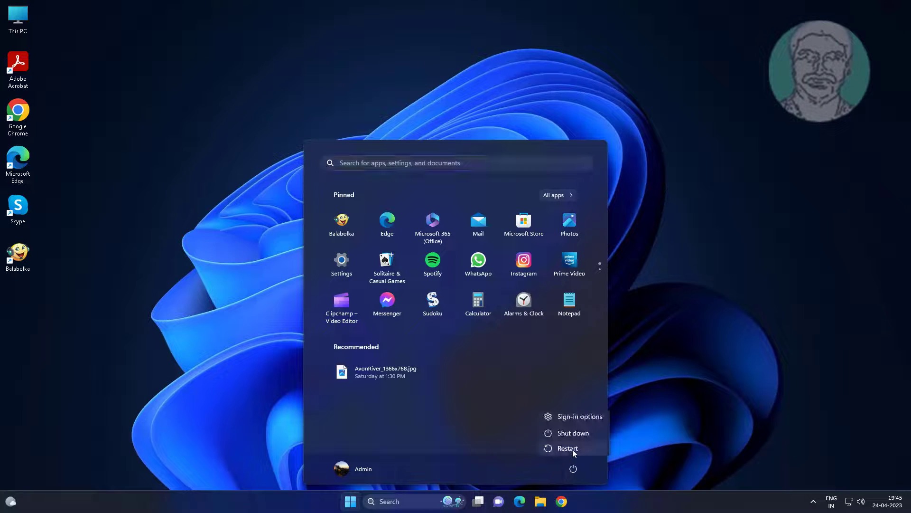
pyautogui.click(572, 449)
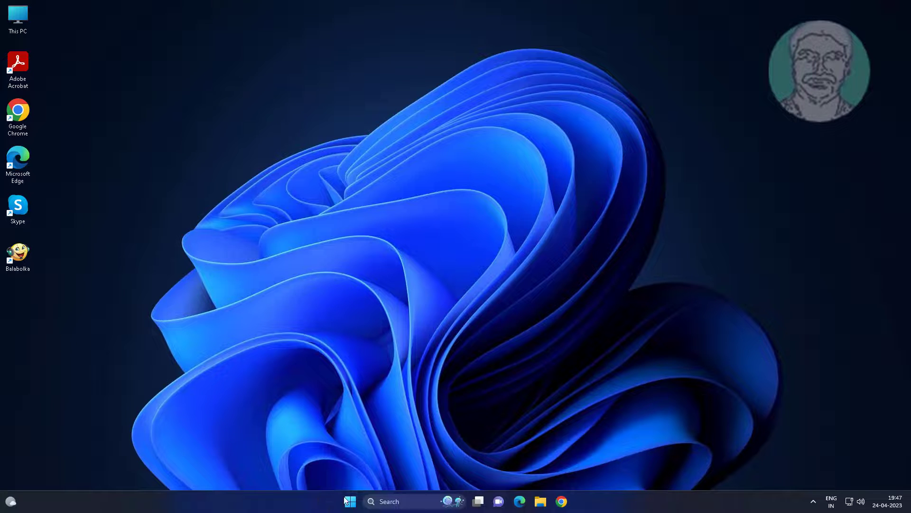
# Step: Search 'restore point' and open Create a restore point settings
pyautogui.click(387, 501)
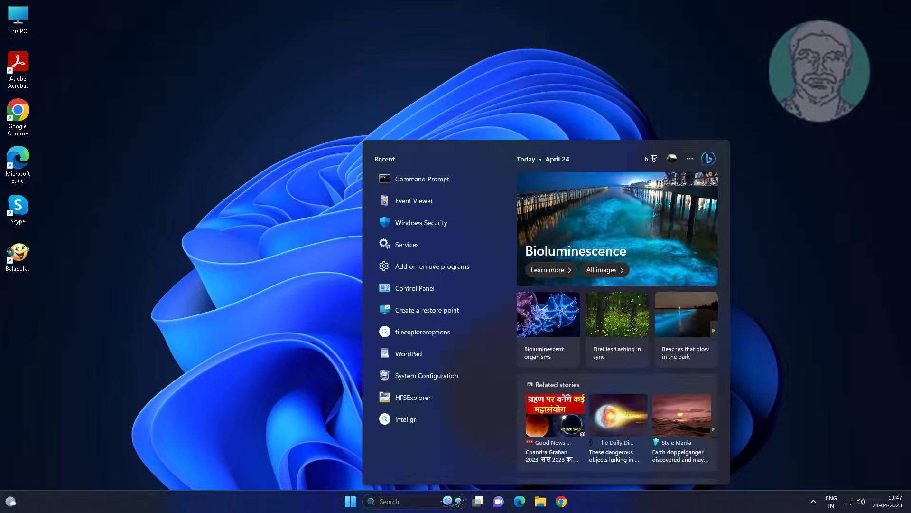
pyautogui.write('restore point')
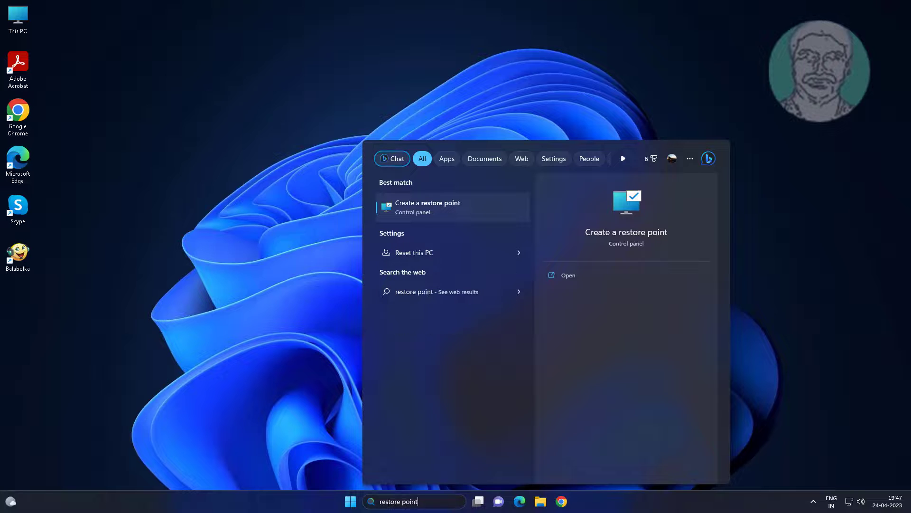
pyautogui.click(432, 209)
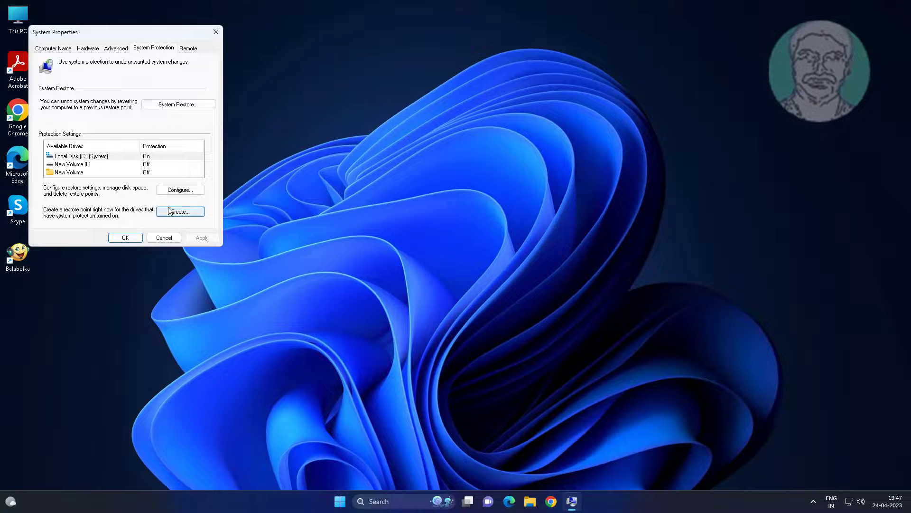
pyautogui.click(178, 104)
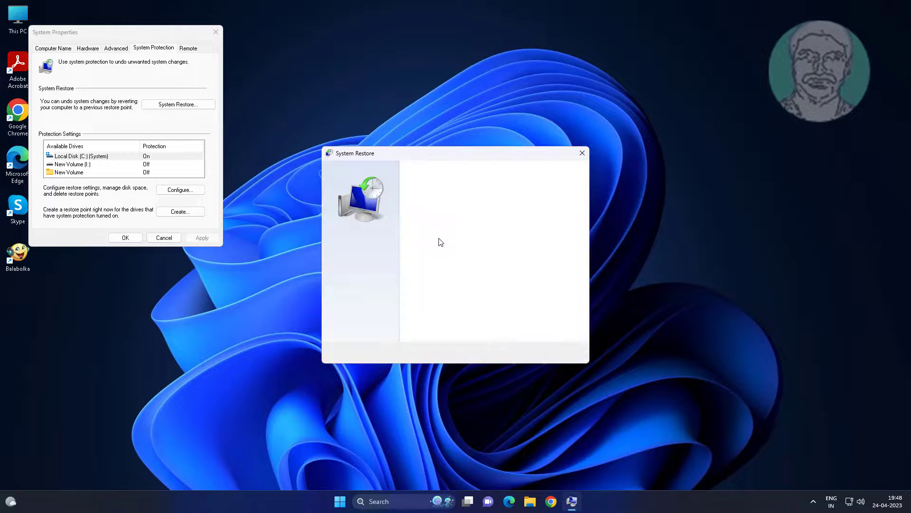
pyautogui.click(525, 353)
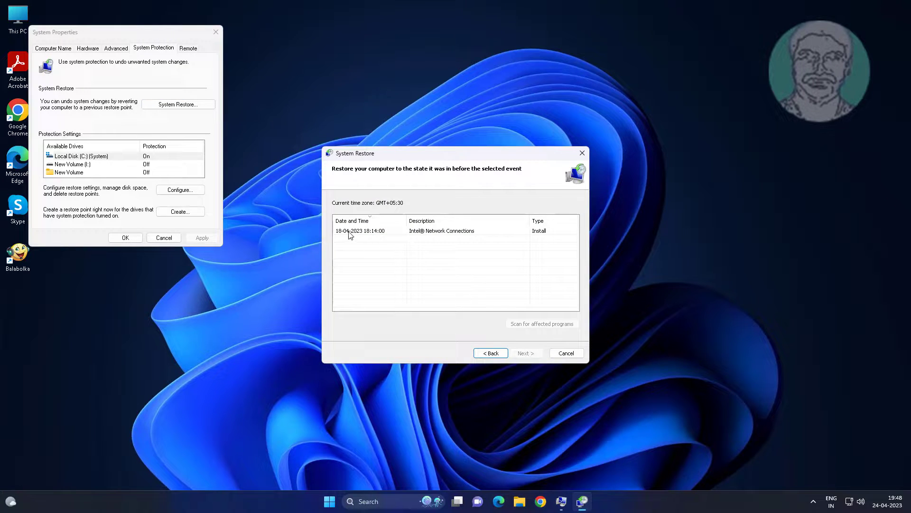
pyautogui.click(385, 231)
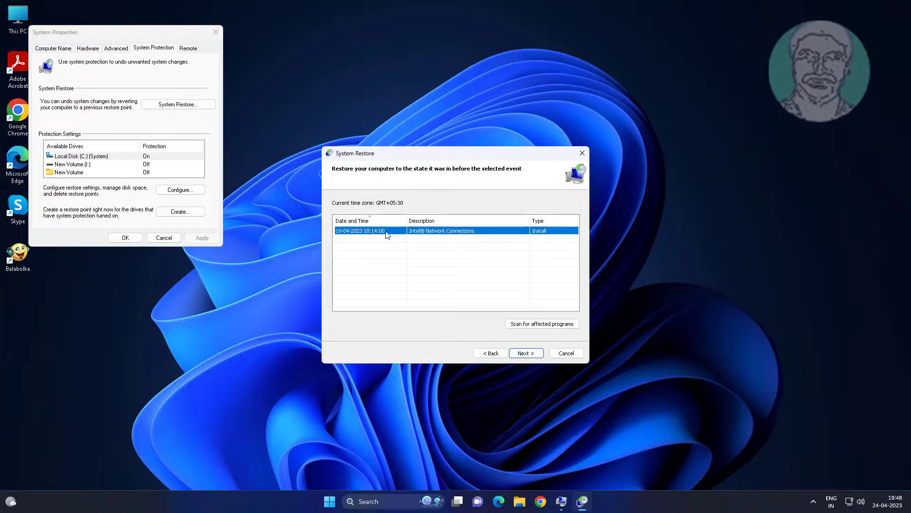
pyautogui.click(536, 352)
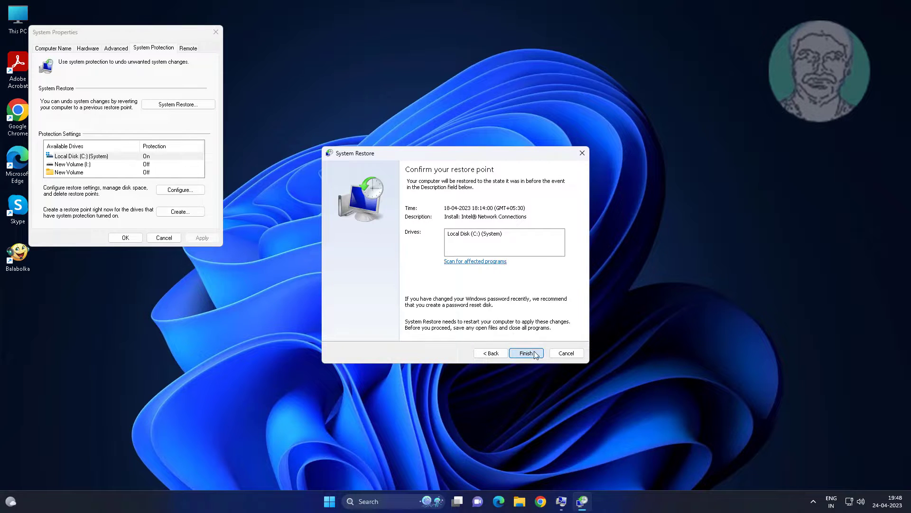
pyautogui.click(526, 353)
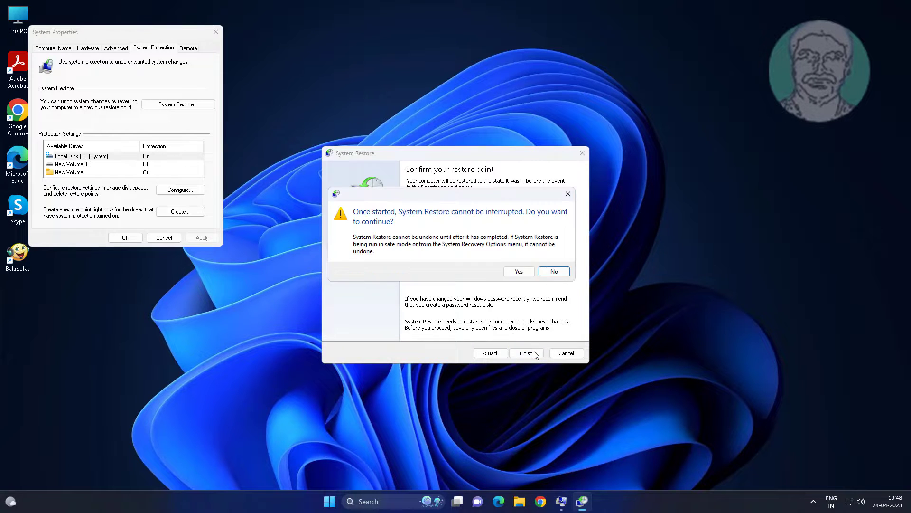
pyautogui.click(518, 271)
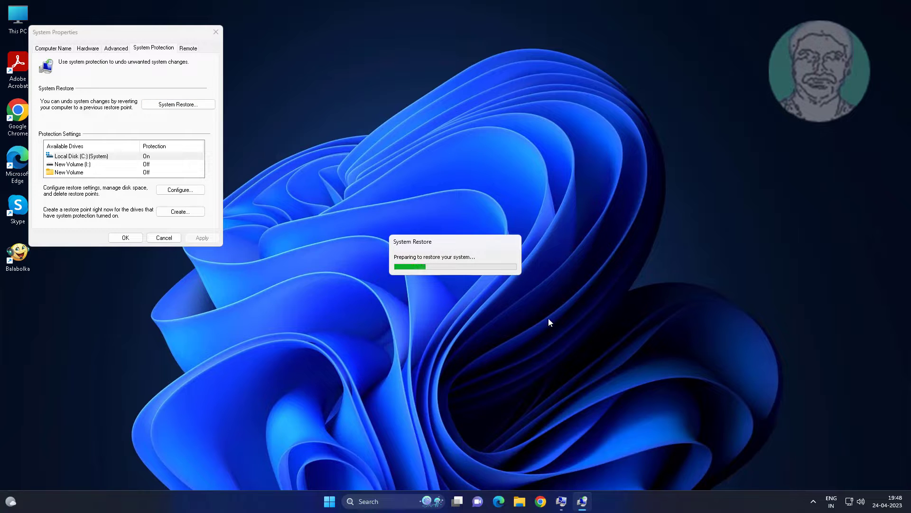